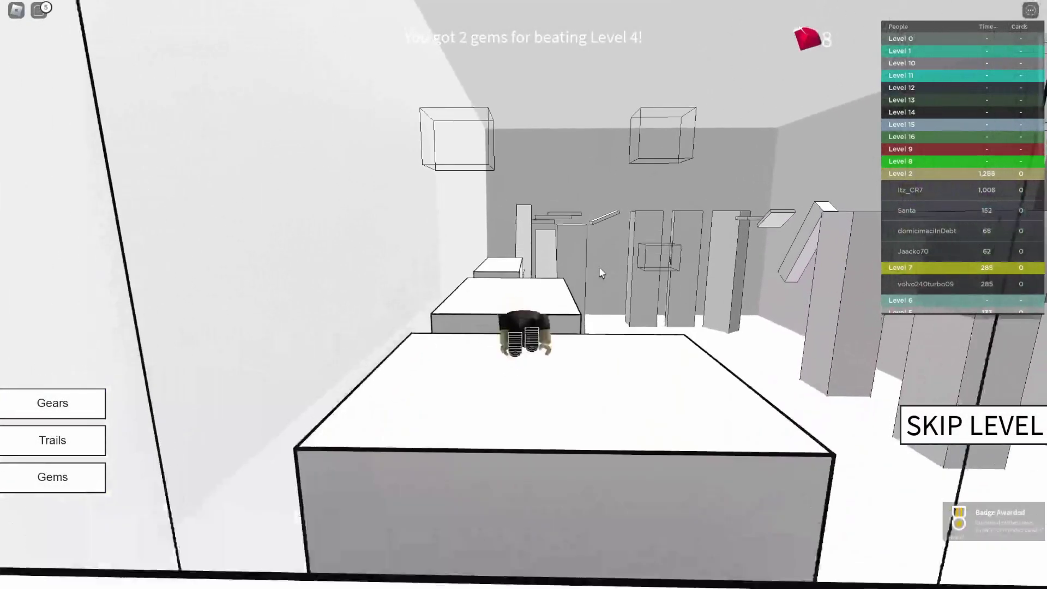
{"action": "key", "text": "space"}
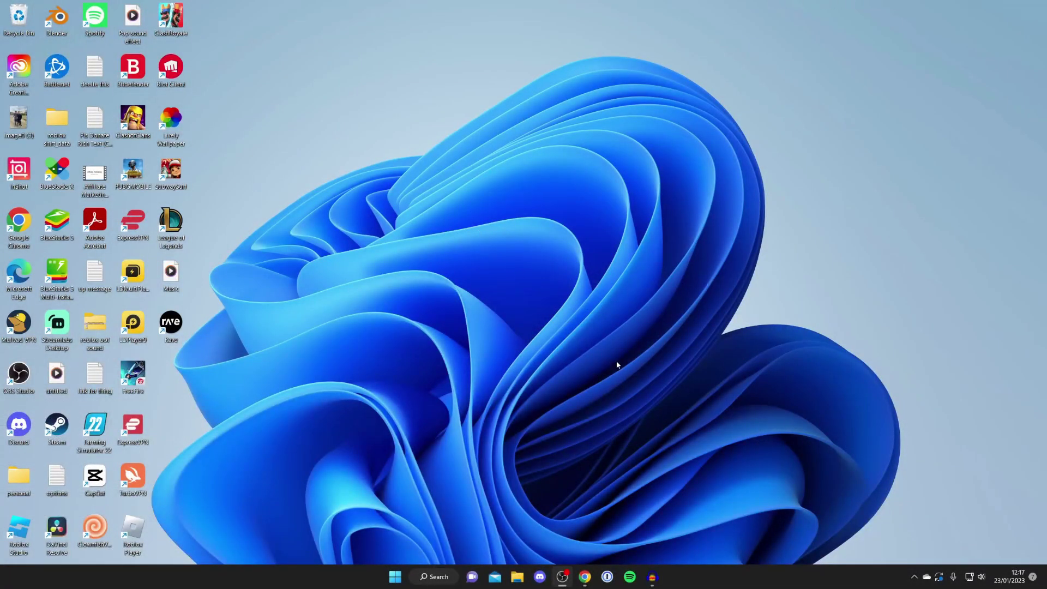
- Search Google in Chrome for voicemod, open the official voicemod.net site and download the free version
{"action": "left_click", "coordinate": [588, 572]}
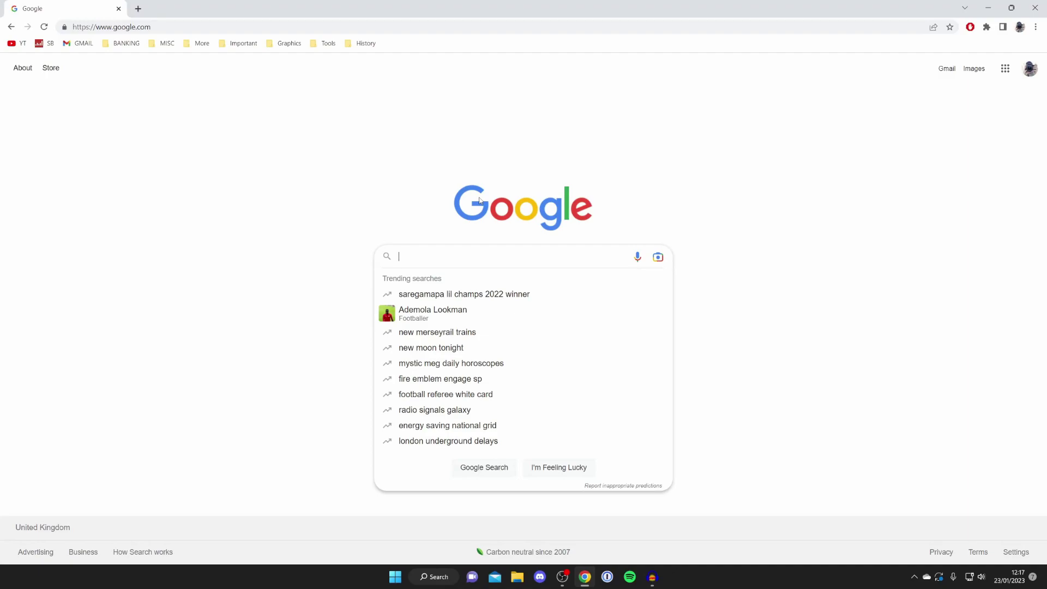
{"action": "type", "text": "voi"}
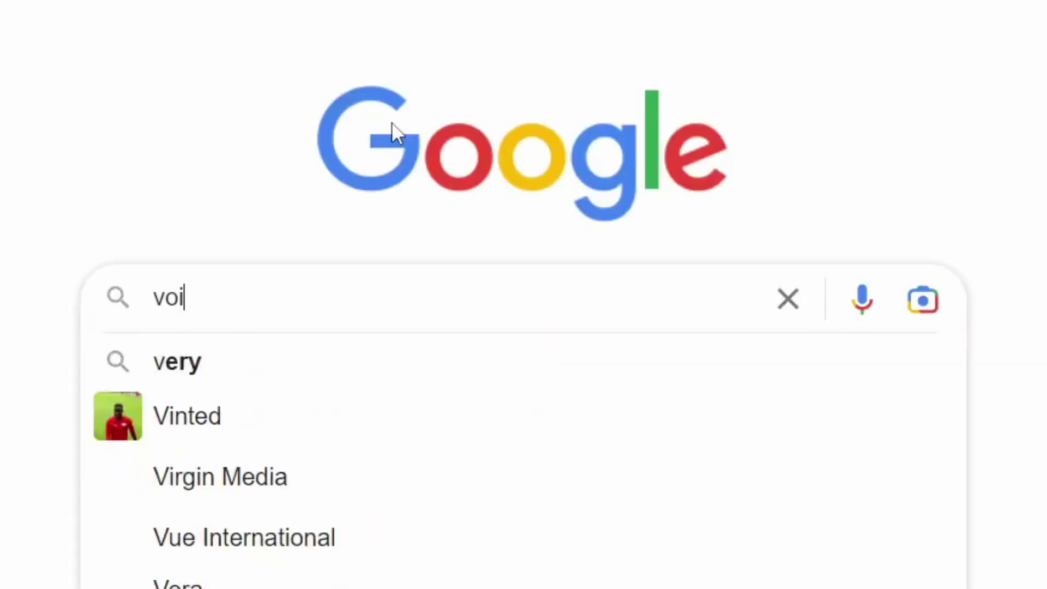
{"action": "type", "text": "cemod"}
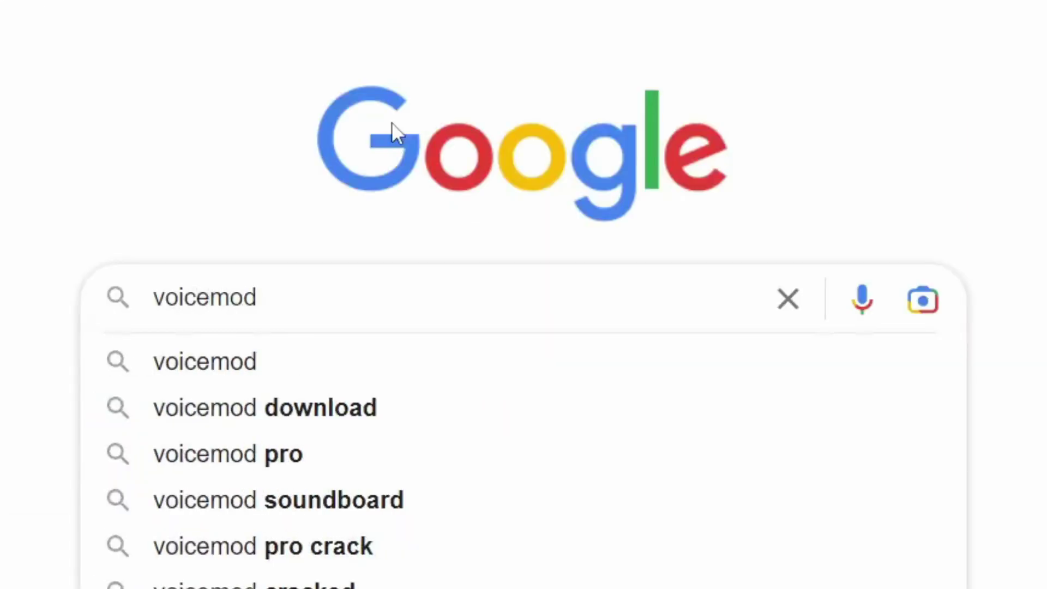
{"action": "key", "text": "Return"}
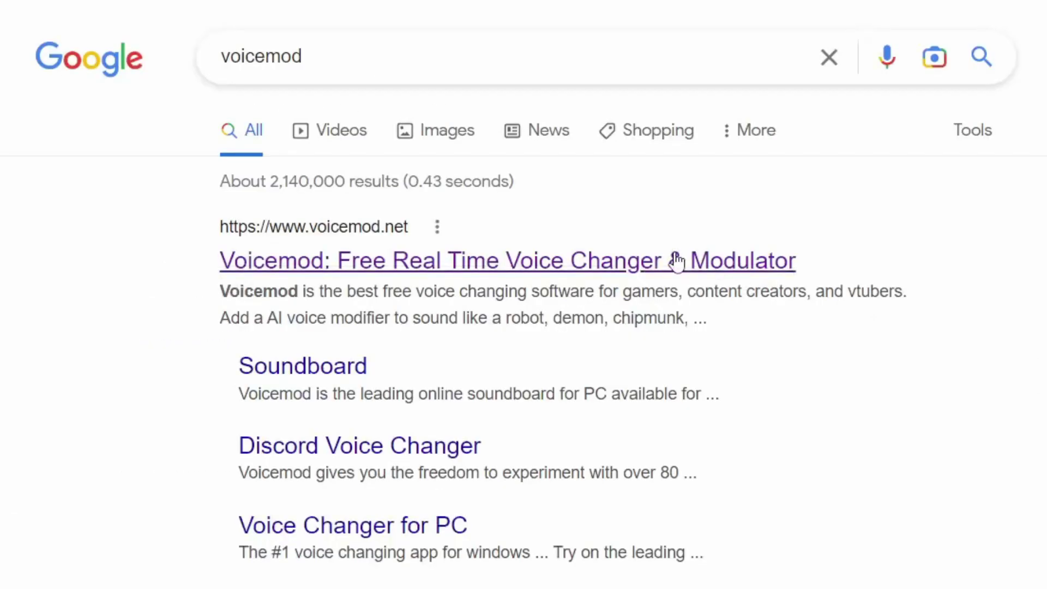
{"action": "left_click", "coordinate": [676, 262]}
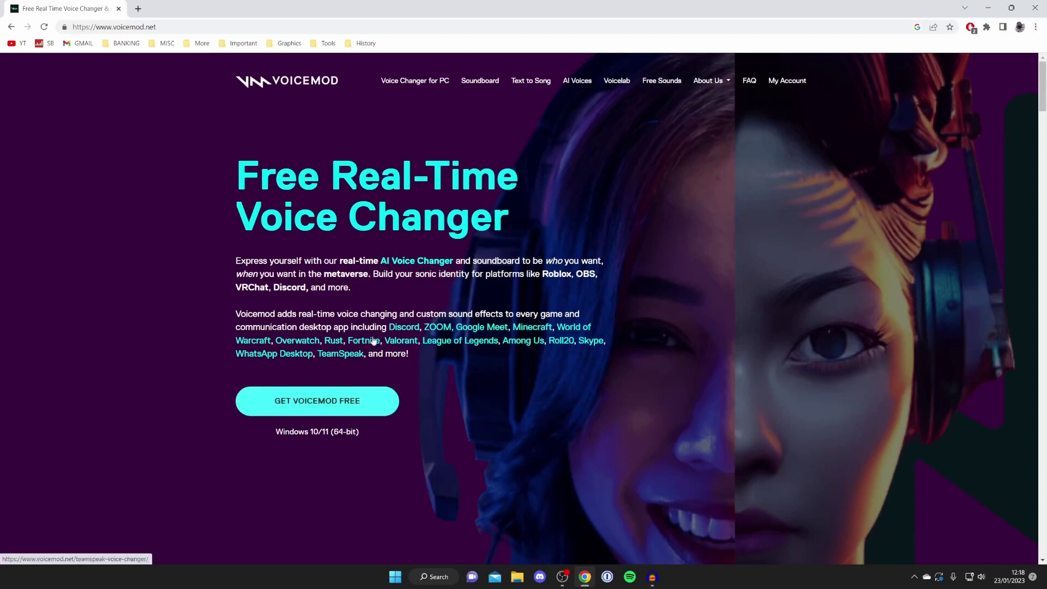
{"action": "left_click", "coordinate": [321, 399]}
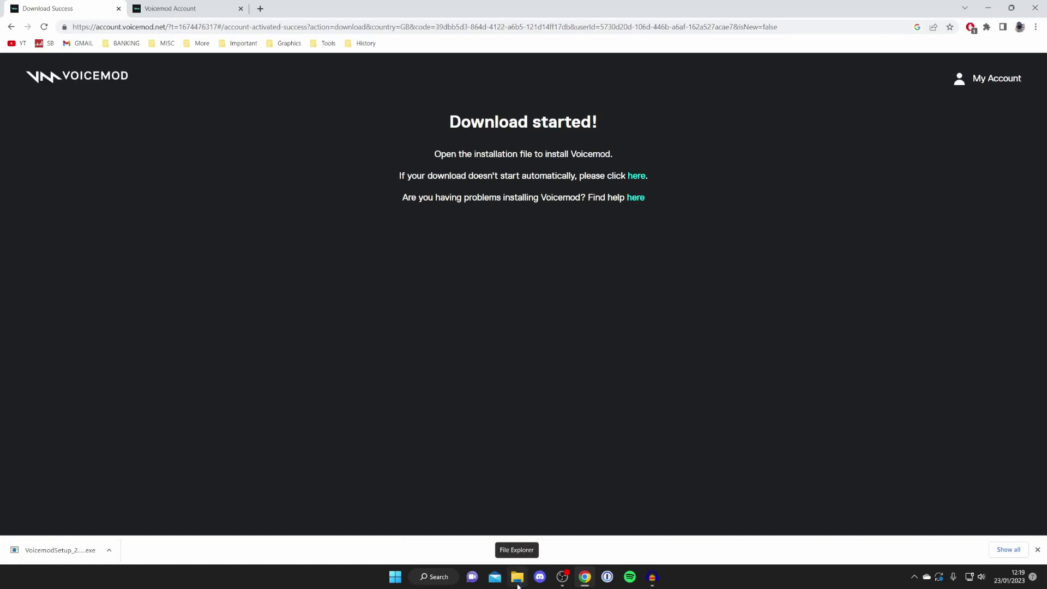
- Run the downloaded Voicemod installer, accepting the license agreement, the default folder and both additional shortcuts
{"action": "left_click", "coordinate": [58, 550]}
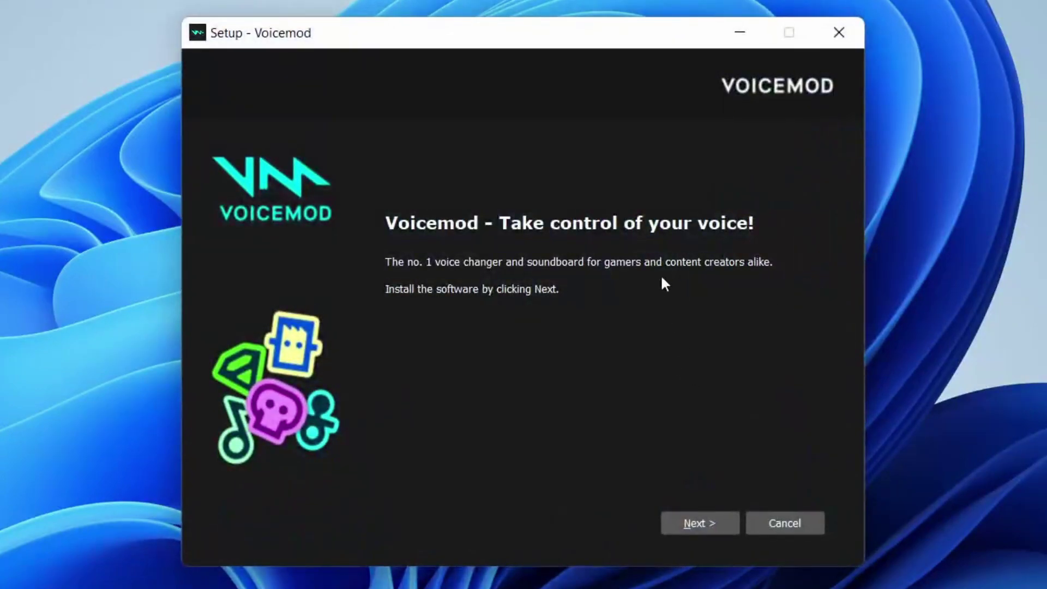
{"action": "left_click", "coordinate": [690, 522]}
{"action": "left_click", "coordinate": [418, 388]}
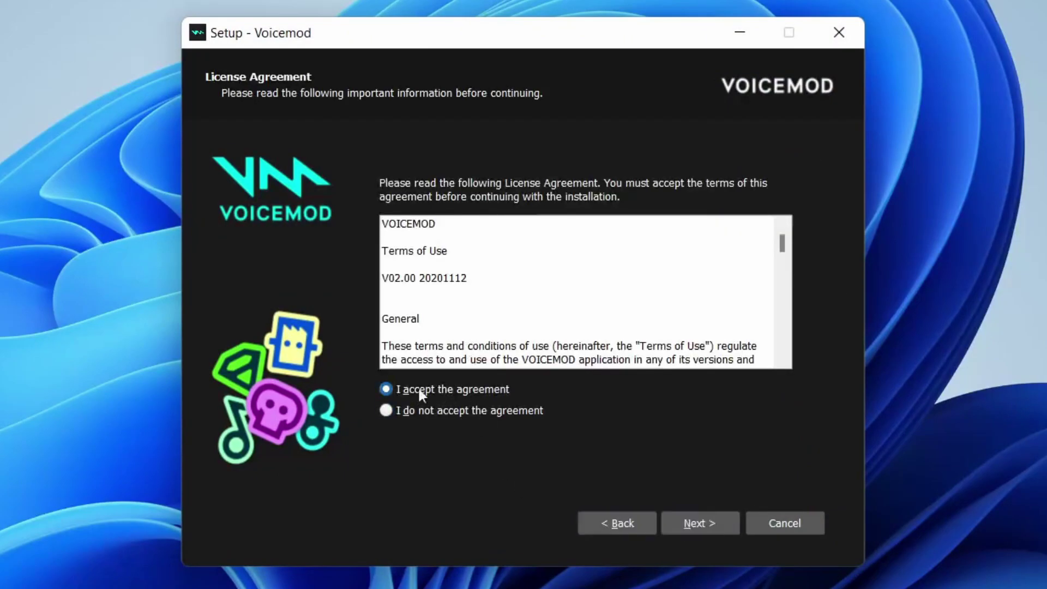
{"action": "left_click", "coordinate": [690, 522]}
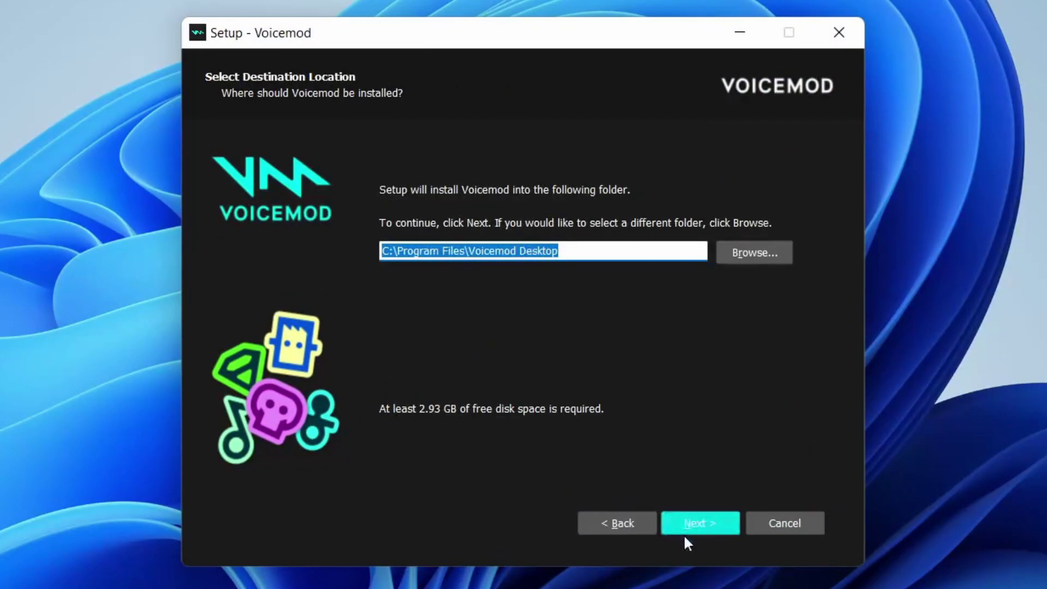
{"action": "left_click", "coordinate": [688, 527]}
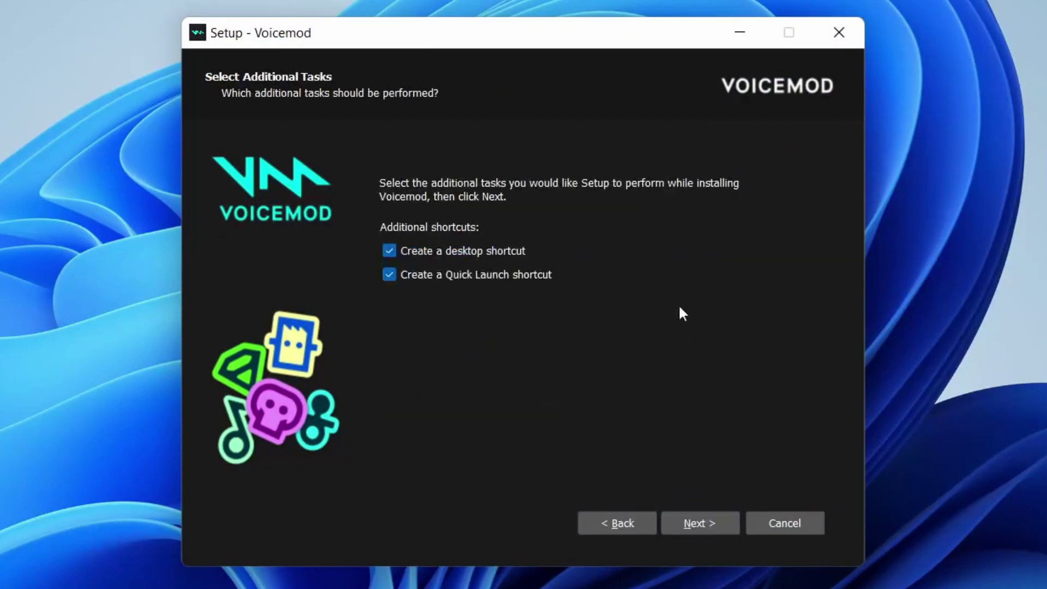
{"action": "left_click", "coordinate": [704, 528]}
{"action": "left_click", "coordinate": [701, 529]}
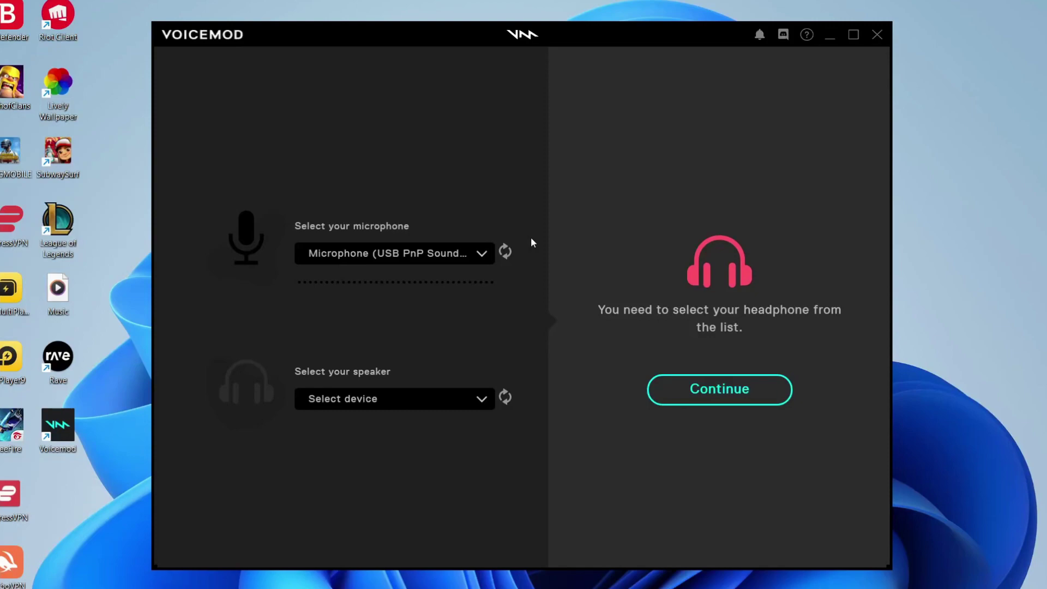
- Select Speakers (Realtek(R) Audio) as the Voicemod speaker and continue past the device setup
{"action": "left_click", "coordinate": [426, 404]}
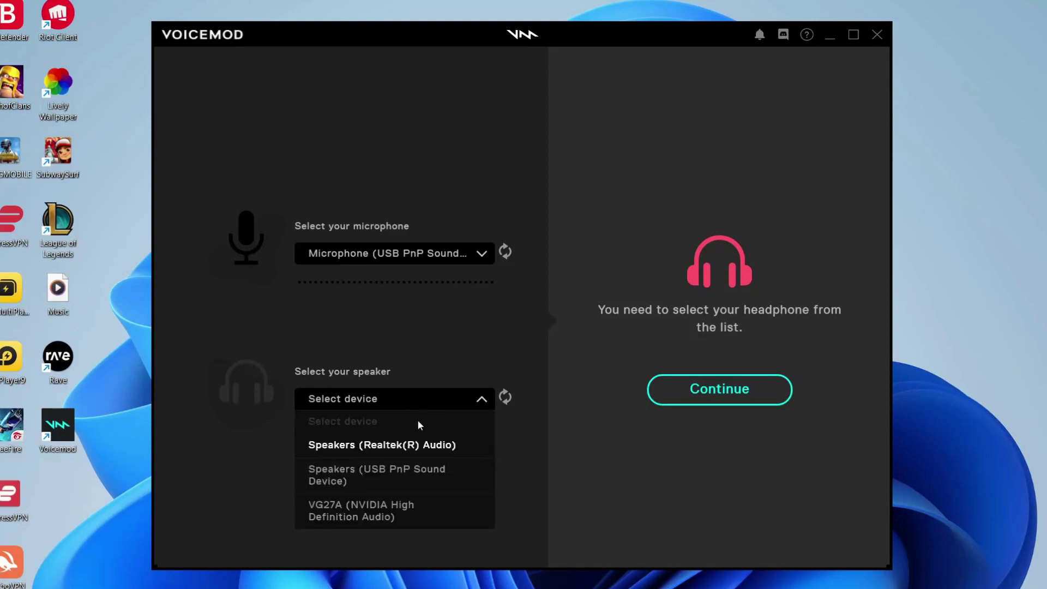
{"action": "left_click", "coordinate": [414, 443]}
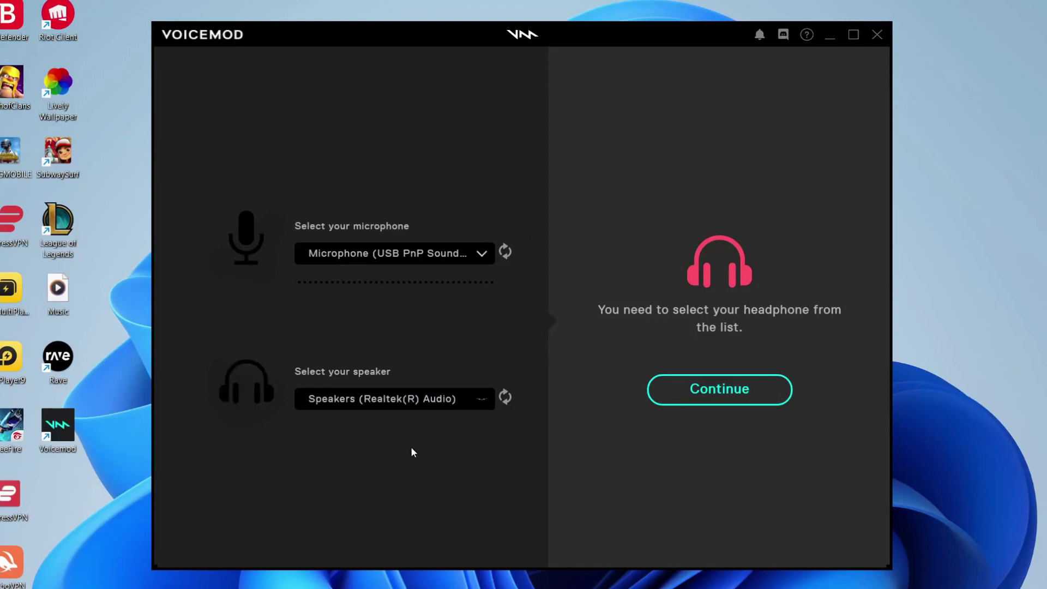
{"action": "left_click", "coordinate": [722, 389]}
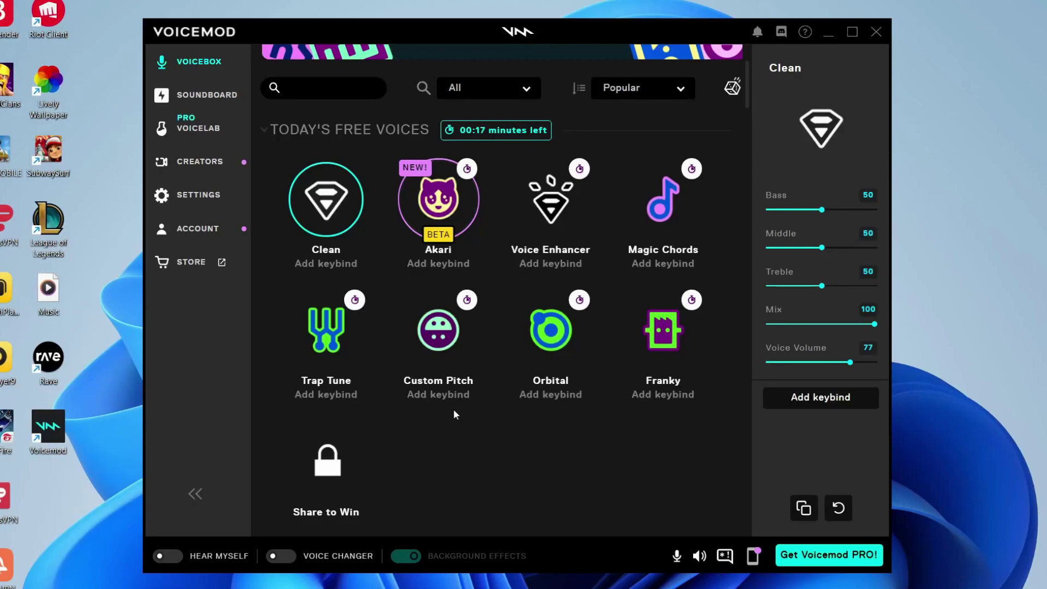
- Add the Music audio file from the Desktop as a new sound in My Soundboard
{"action": "left_click", "coordinate": [196, 228]}
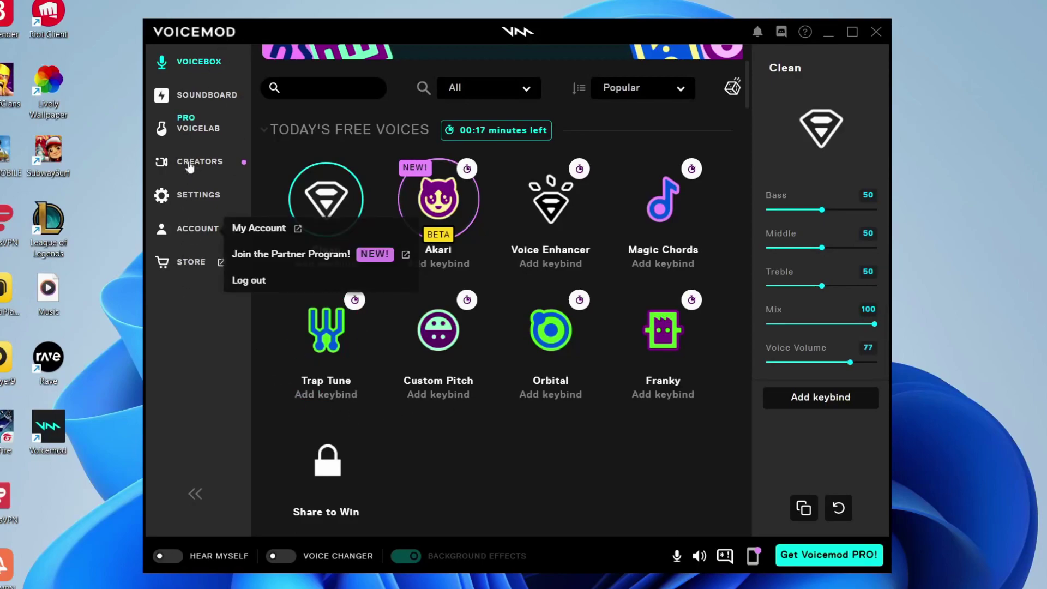
{"action": "left_click", "coordinate": [203, 97]}
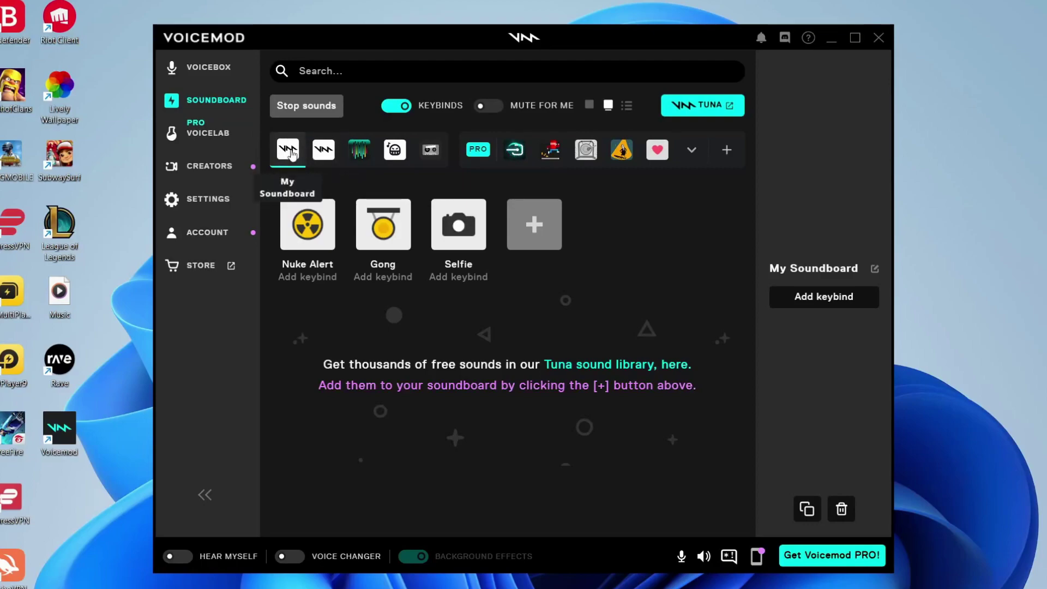
{"action": "left_click", "coordinate": [331, 151]}
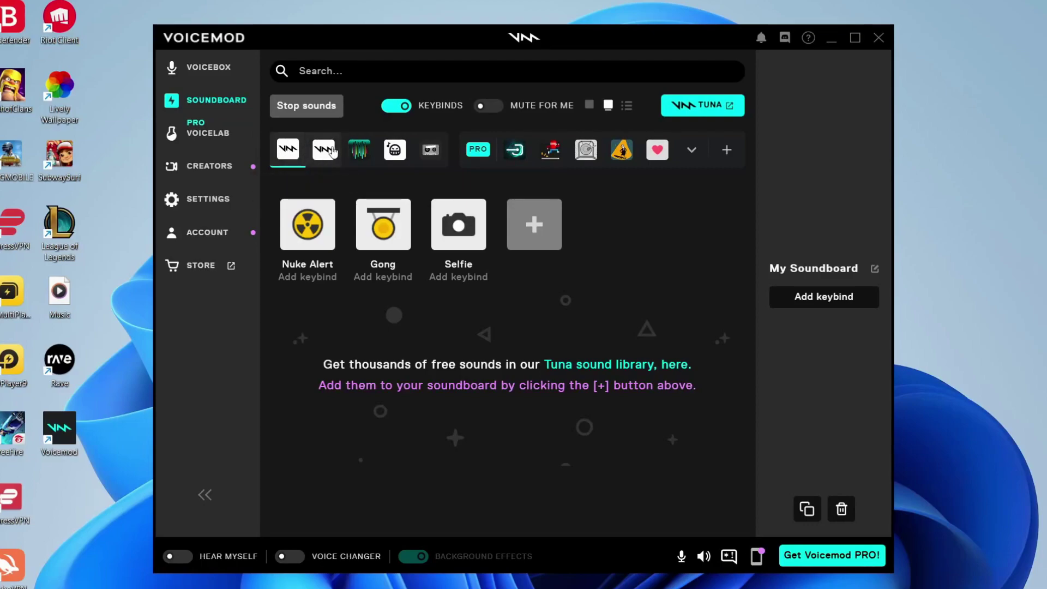
{"action": "left_click", "coordinate": [297, 164]}
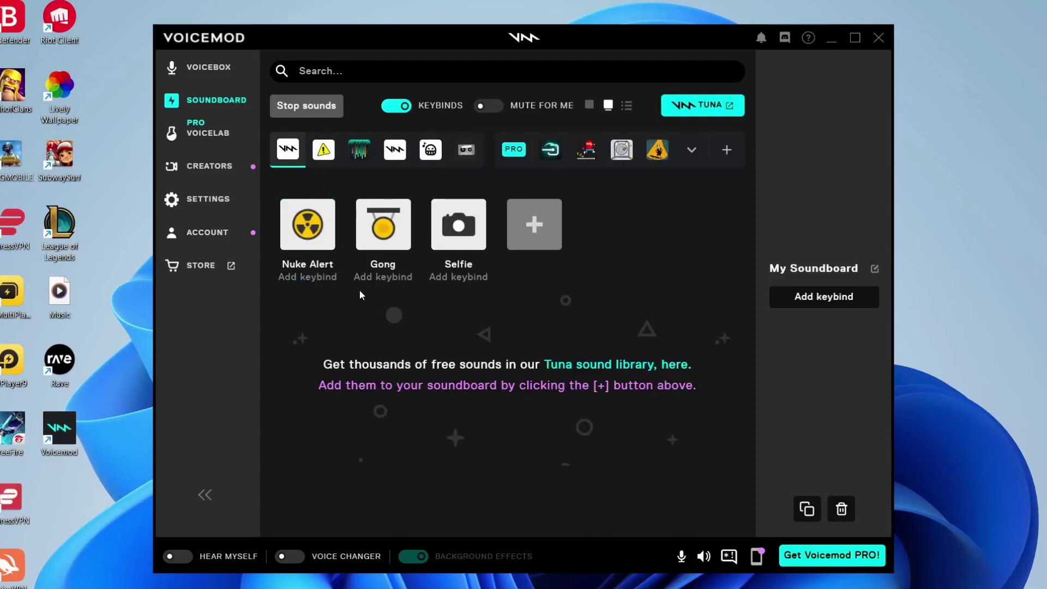
{"action": "left_click", "coordinate": [526, 234]}
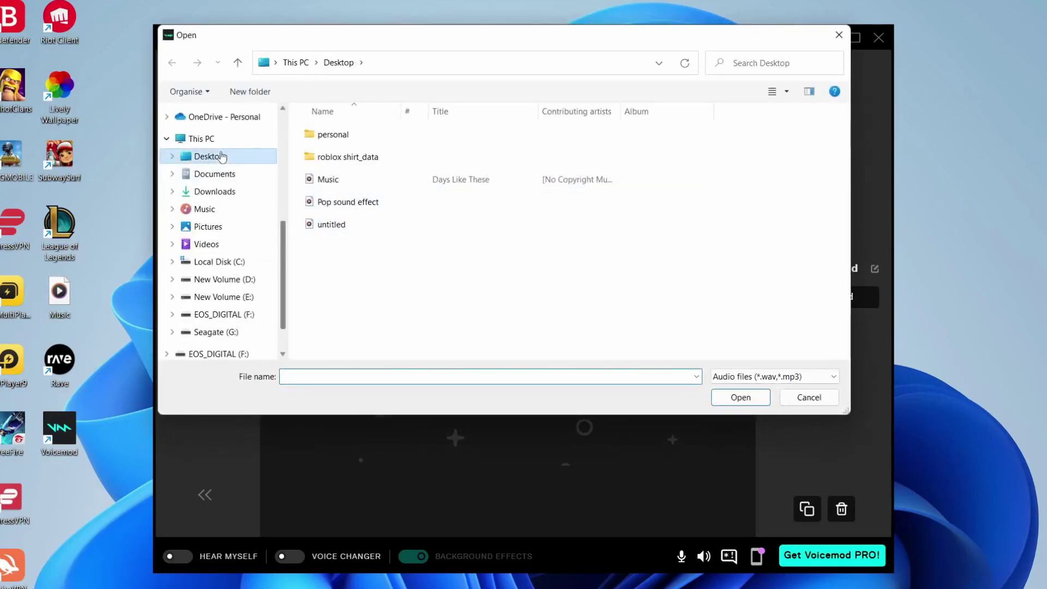
{"action": "left_click", "coordinate": [412, 180]}
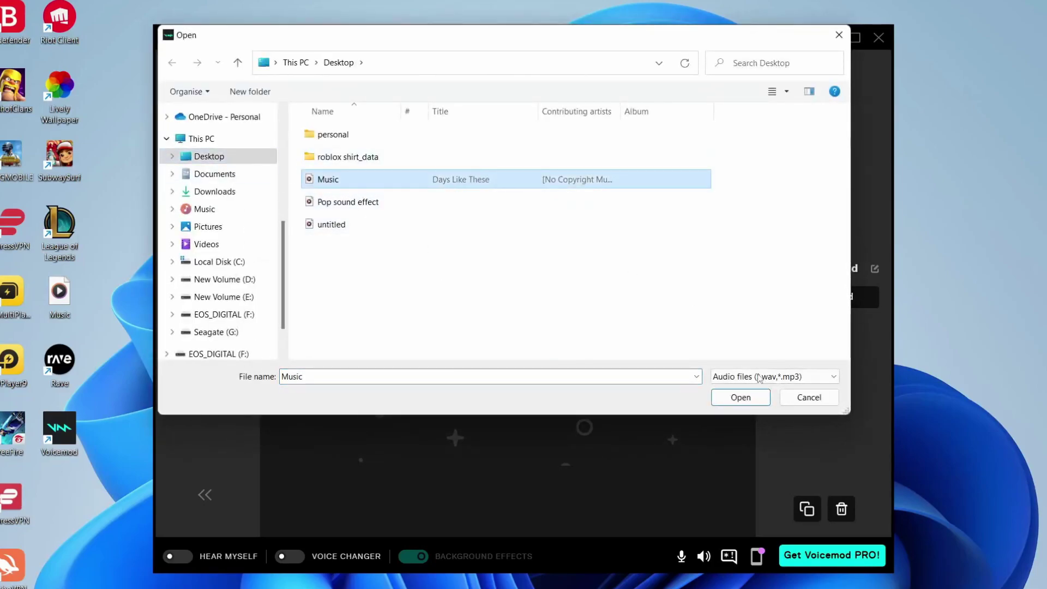
{"action": "left_click", "coordinate": [741, 401]}
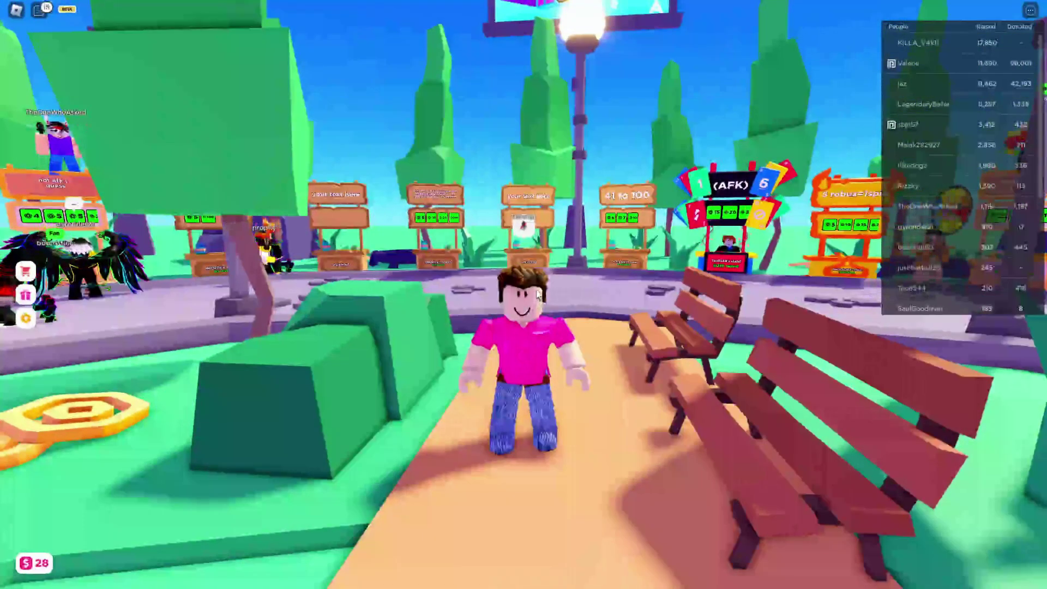
- In Roblox's in-game settings, set the input device to Microphone (Voicemod Virtual Audio Device (WDM))
{"action": "key", "text": "Escape"}
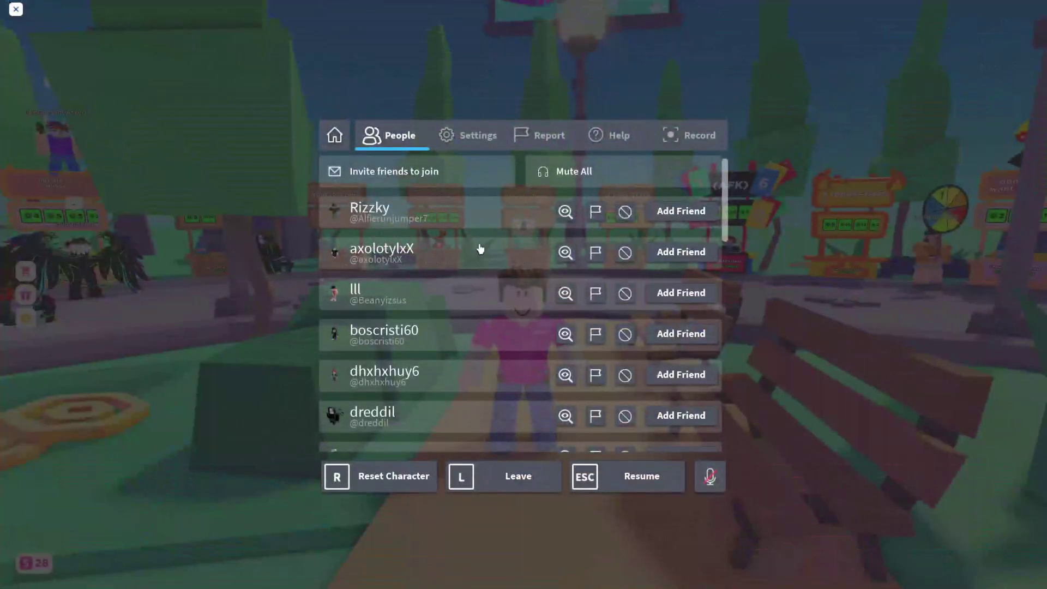
{"action": "key", "text": "Escape"}
{"action": "left_click", "coordinate": [11, 10]}
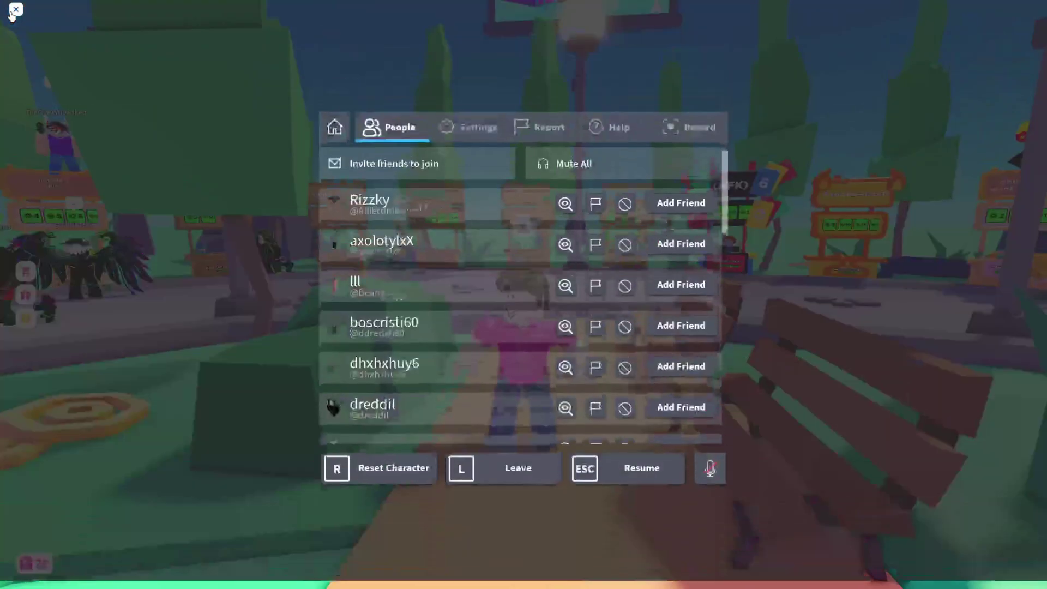
{"action": "left_click", "coordinate": [456, 136]}
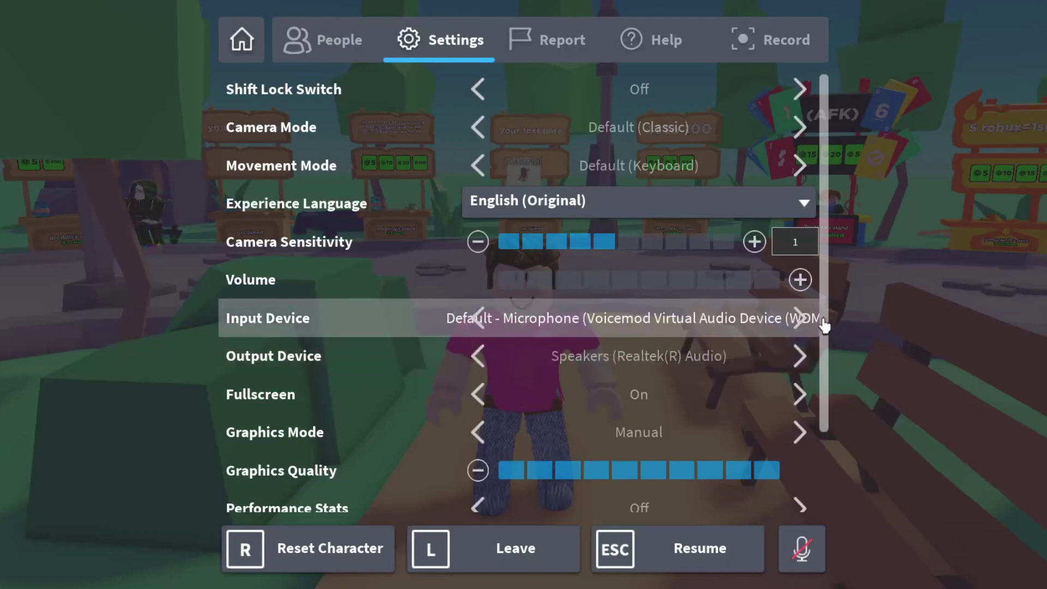
{"action": "left_click", "coordinate": [798, 318]}
{"action": "left_click", "coordinate": [797, 318]}
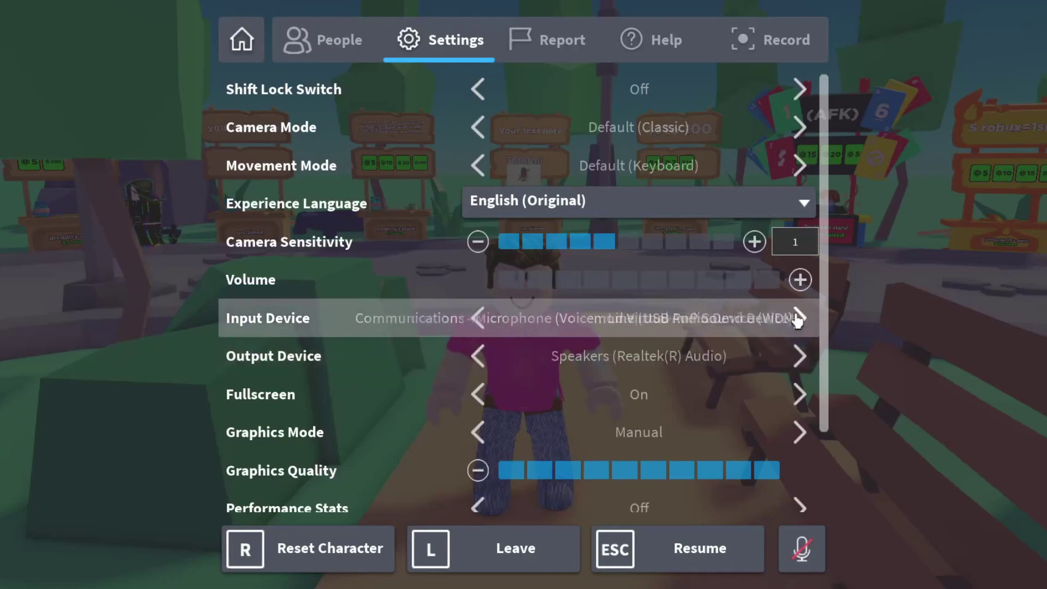
{"action": "left_click", "coordinate": [797, 318]}
{"action": "left_click", "coordinate": [798, 318]}
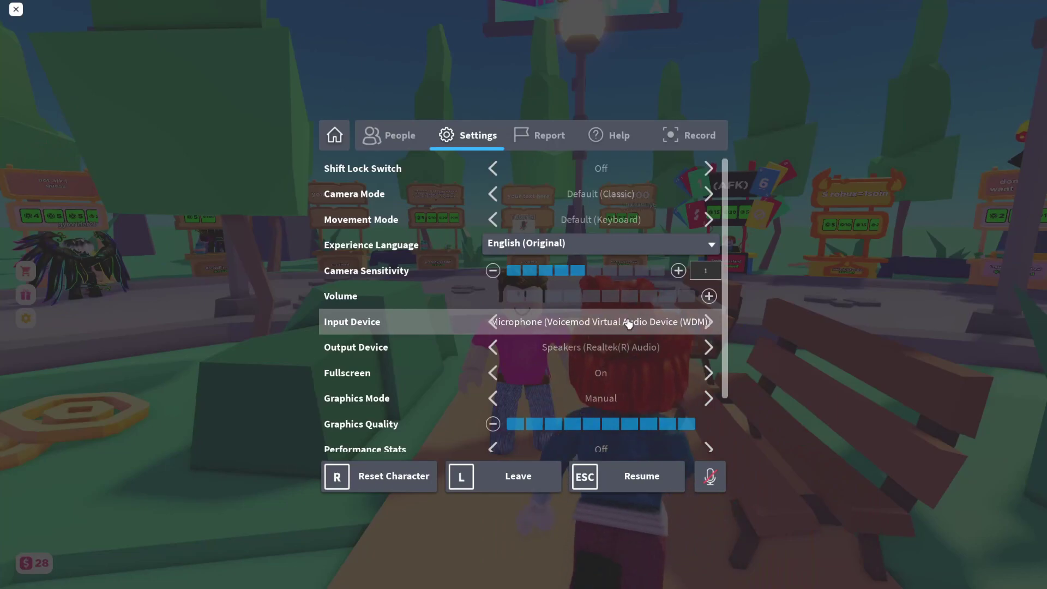
- Take Roblox out of full screen and play the Music sound from Voicemod's soundboard with the system audio muted
{"action": "key", "text": "F11"}
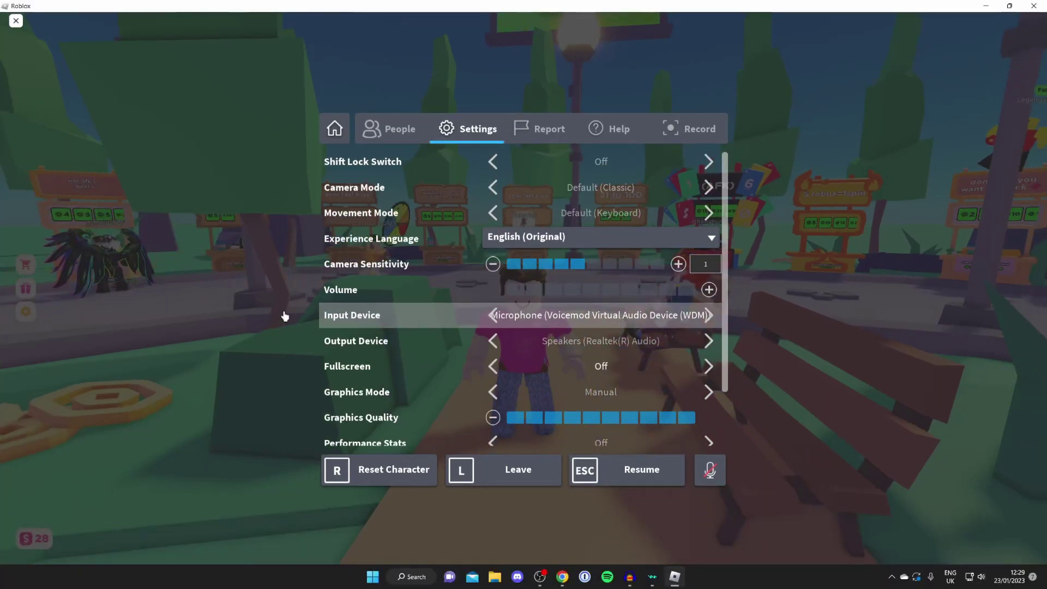
{"action": "key", "text": "Escape"}
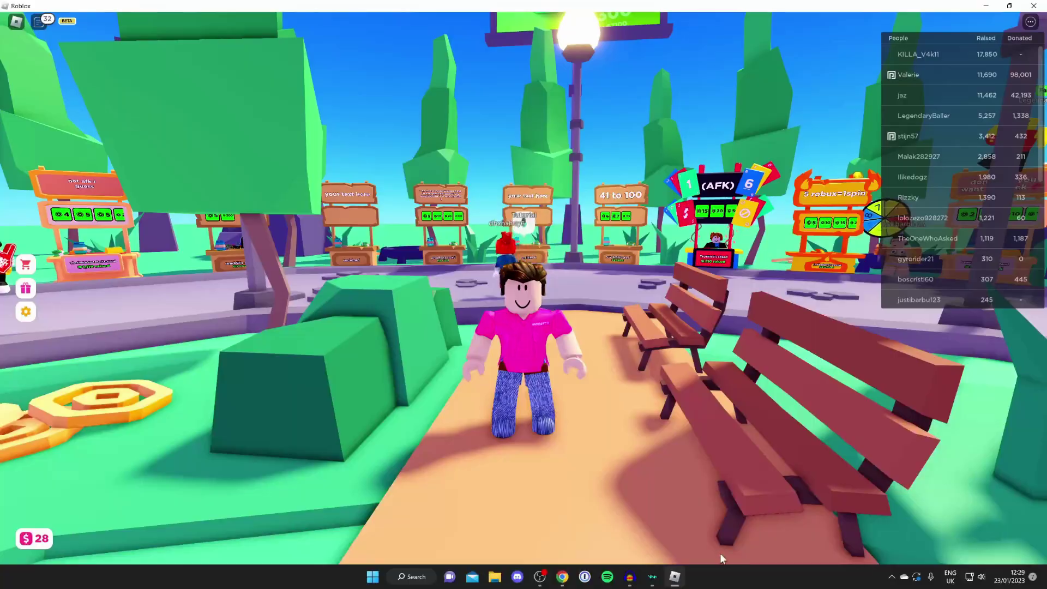
{"action": "left_click", "coordinate": [652, 578]}
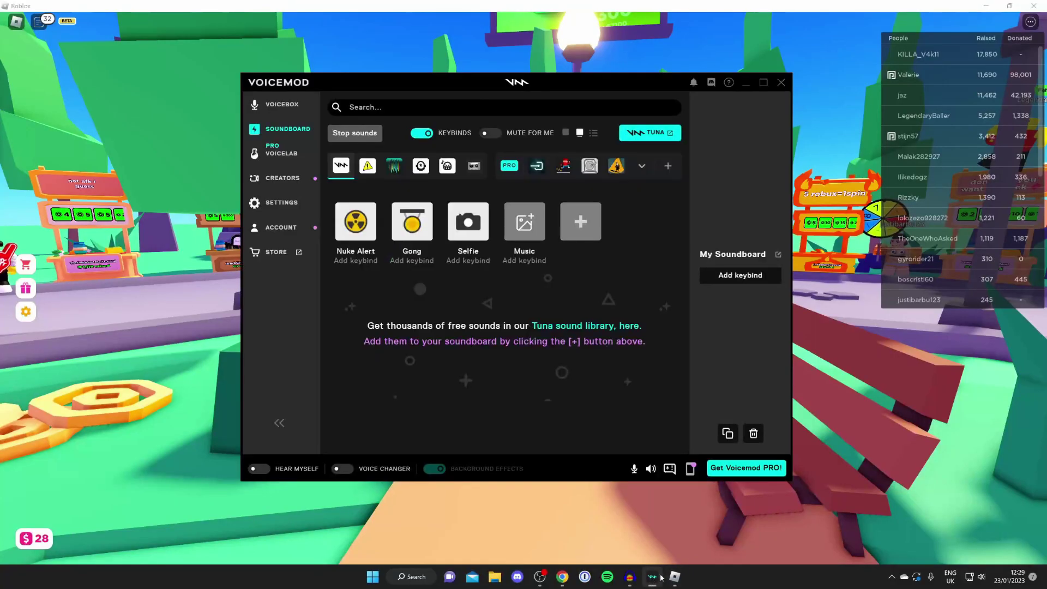
{"action": "left_click", "coordinate": [525, 229]}
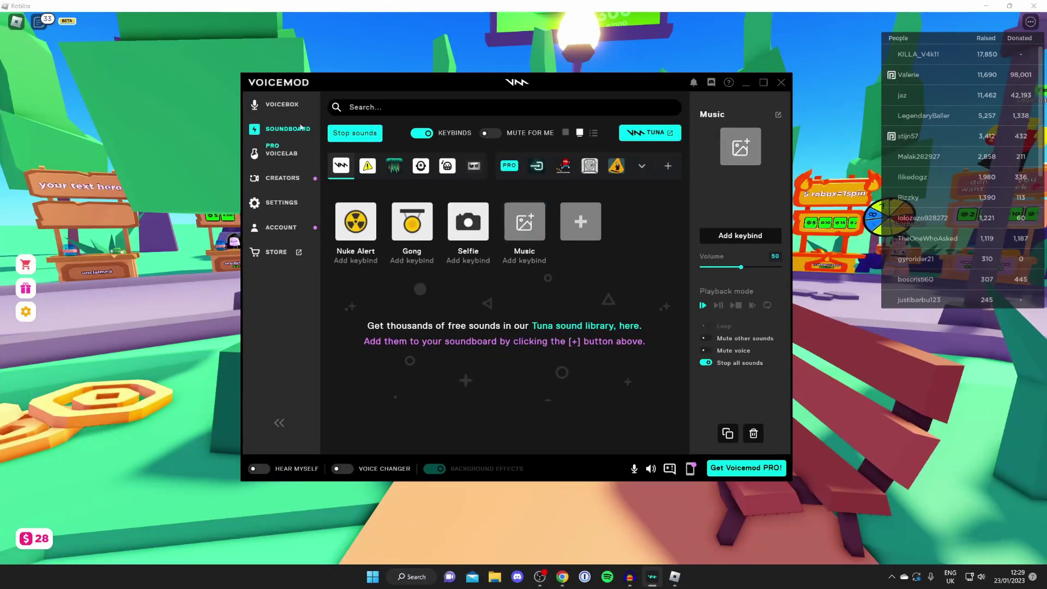
{"action": "key", "text": "XF86AudioLowerVolume"}
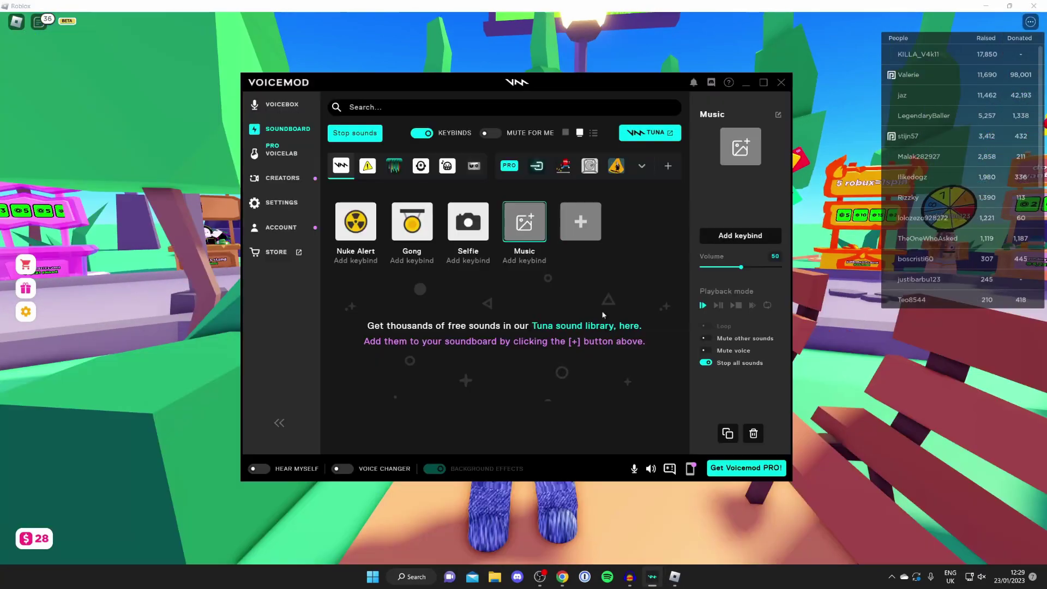
- Return to Roblox and walk the avatar around to check the microphone indicator above its head
{"action": "left_click", "coordinate": [612, 3]}
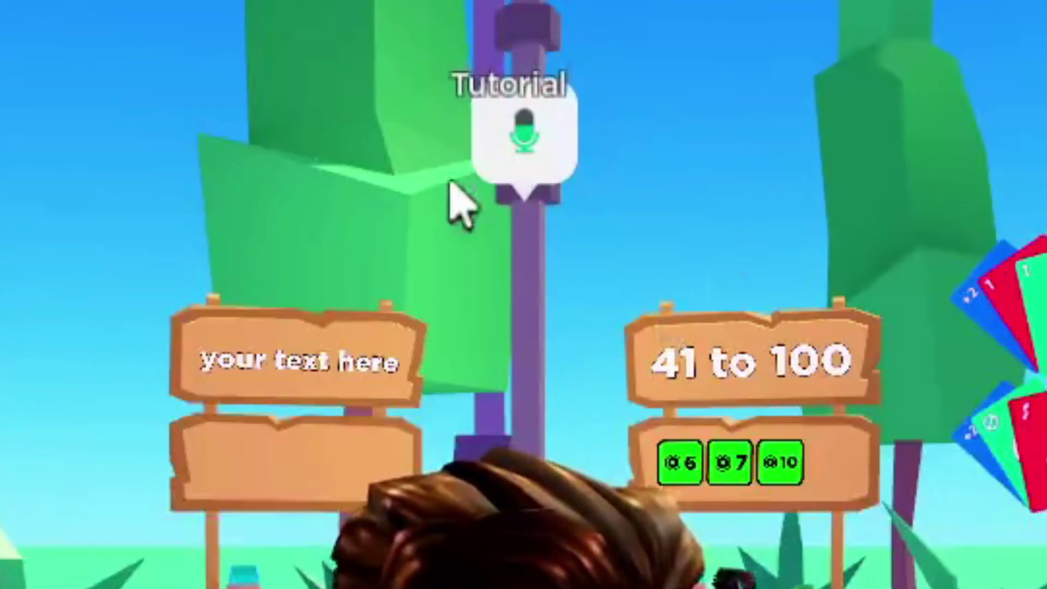
{"action": "key", "text": "w"}
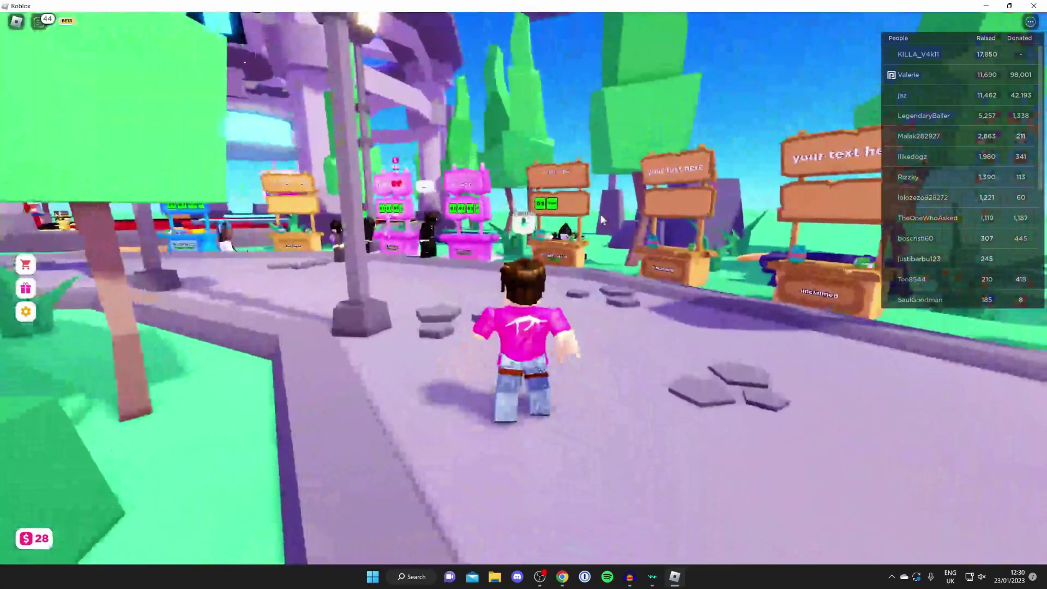
{"action": "key", "text": "s"}
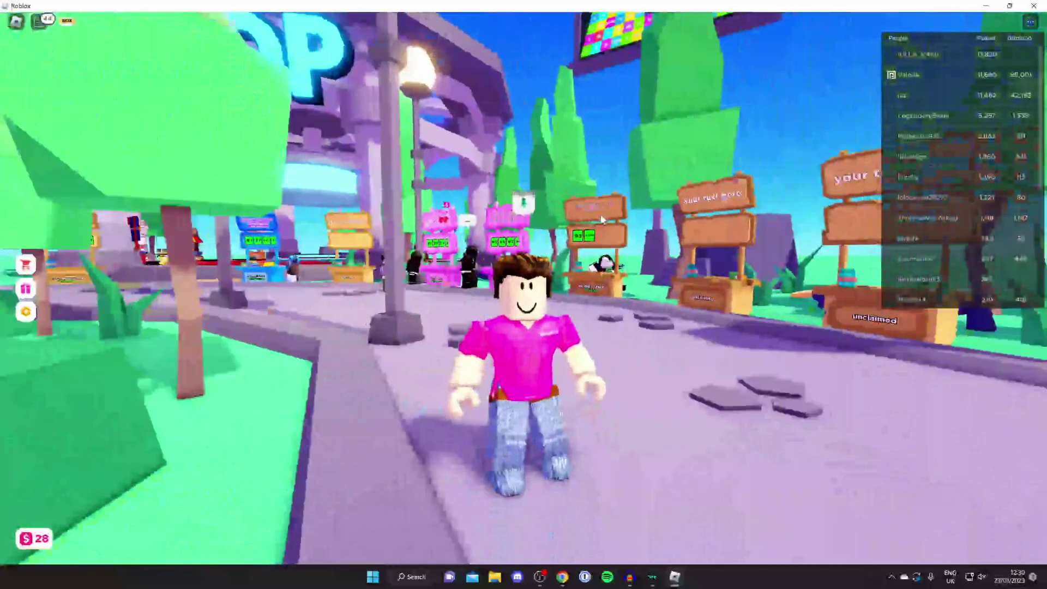
{"action": "scroll", "coordinate": [602, 219], "scroll_direction": "up", "scroll_amount": 2}
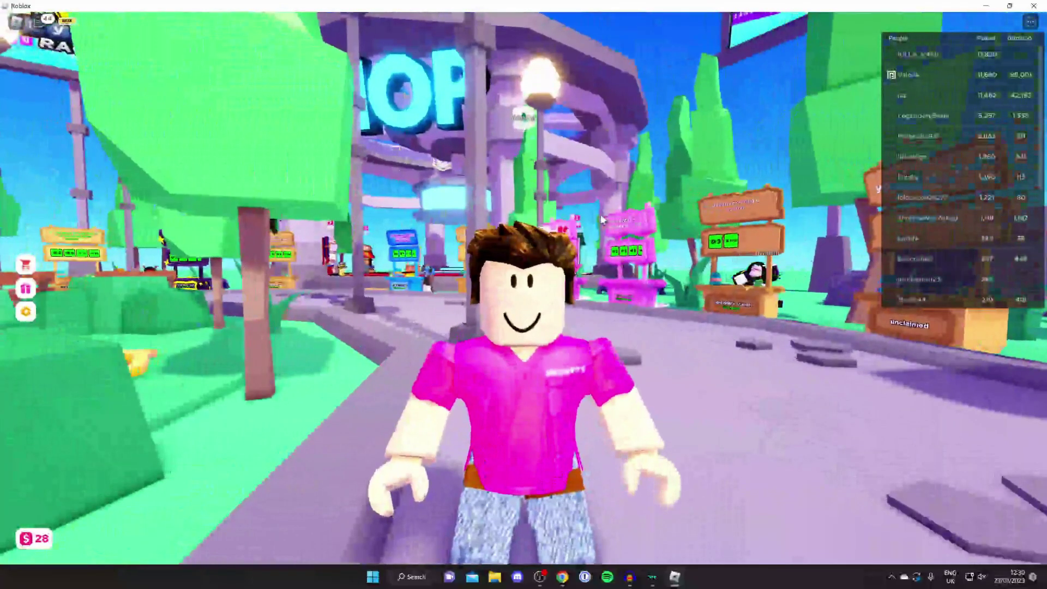